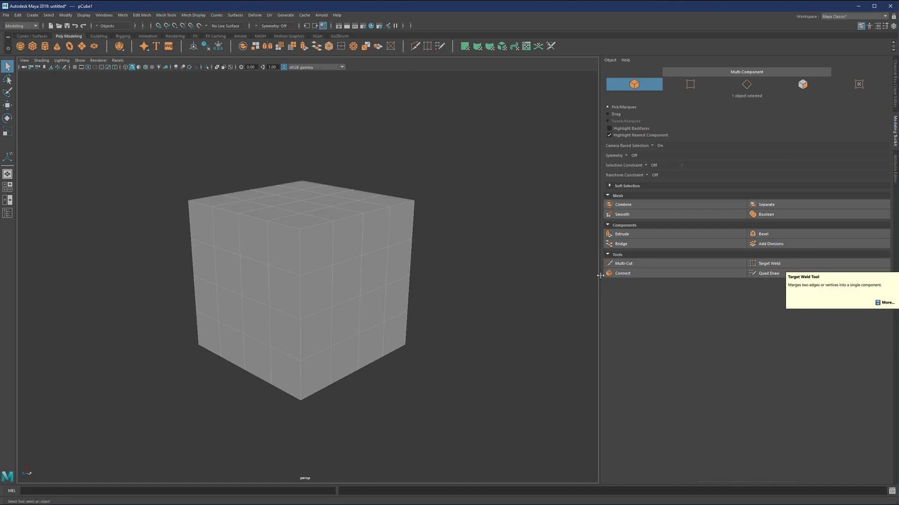
Widen the viewport by narrowing the Modeling Toolkit and switch the cube to vertex component mode
left_click_drag(600, 276, 738, 275)
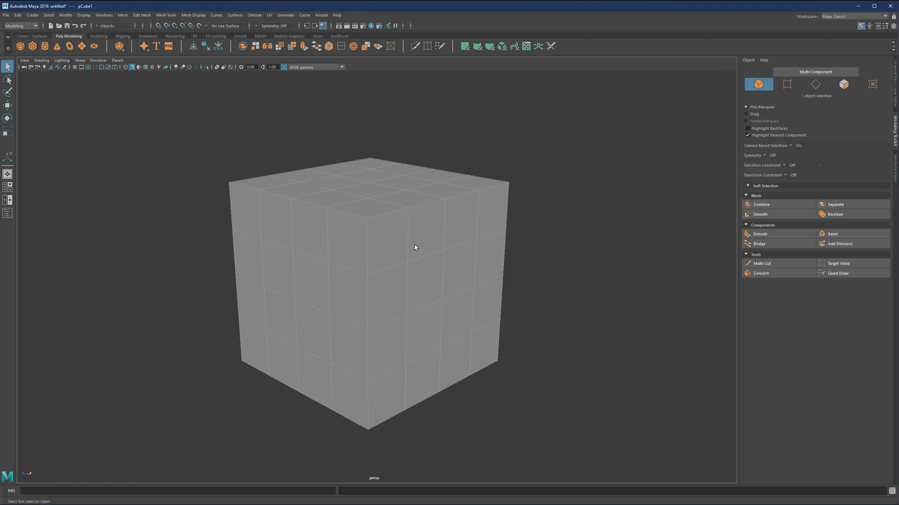
scroll(414, 245, "down", 1)
left_click_drag(424, 233, 425, 229, "alt")
right_click_drag(425, 229, 427, 201)
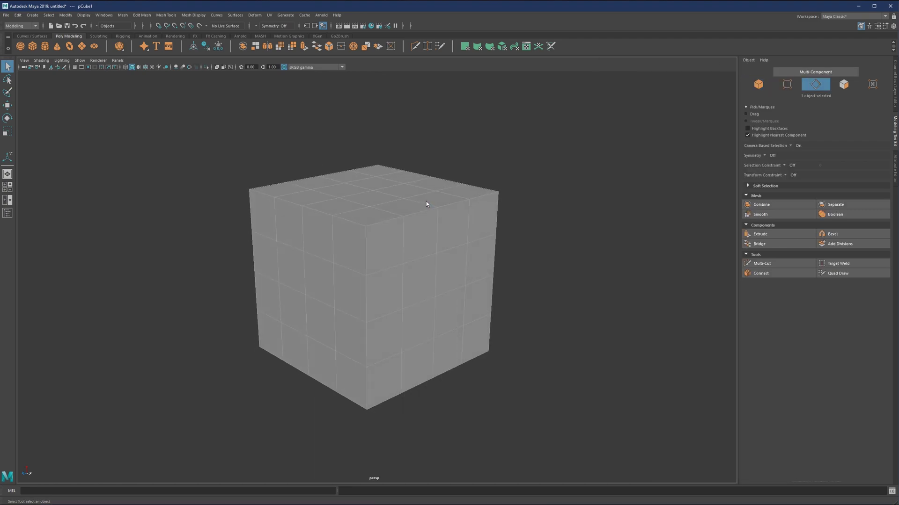
right_click_drag(510, 225, 454, 220)
scroll(419, 250, "up", 2)
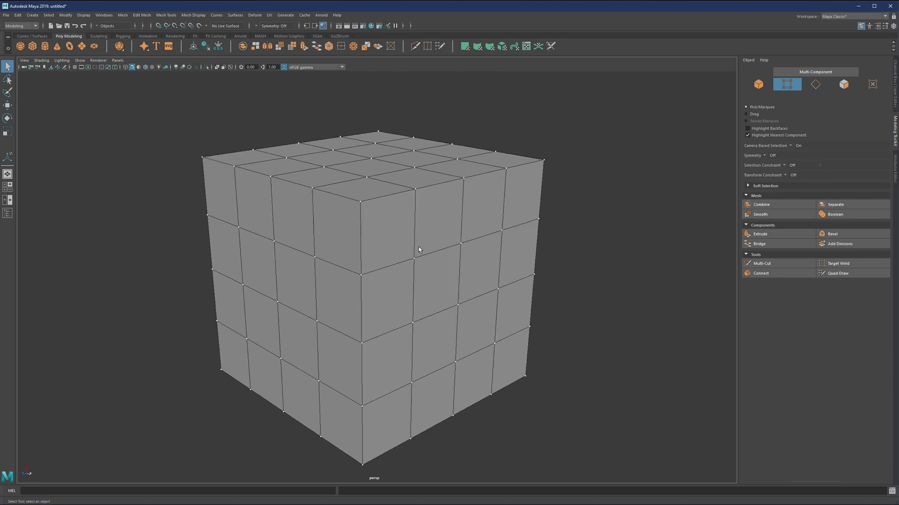
Select the upper horizontal edge in the second column of the cube's right-hand side and move it down to about Y 0.13
left_click_drag(431, 247, 398, 277)
right_click_drag(443, 254, 440, 212)
left_click(443, 253)
key("w")
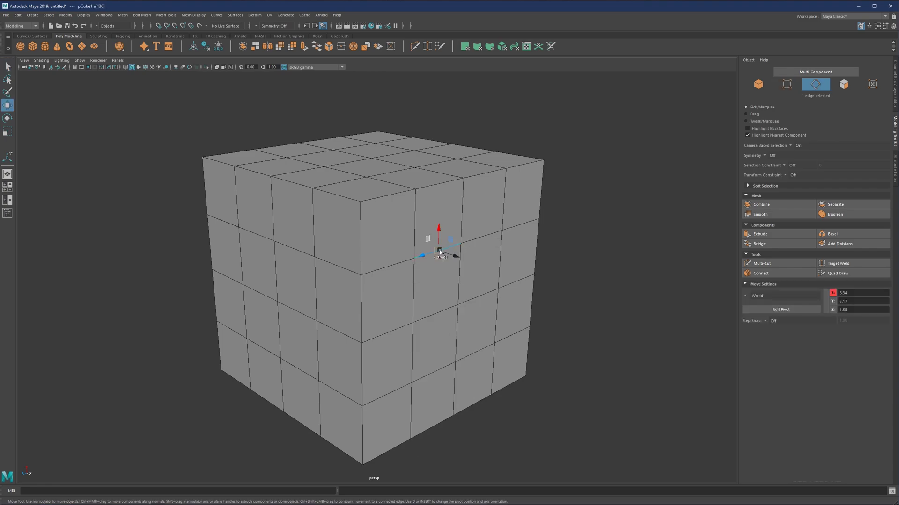
left_click_drag(439, 230, 440, 290)
scroll(443, 346, "up", 3)
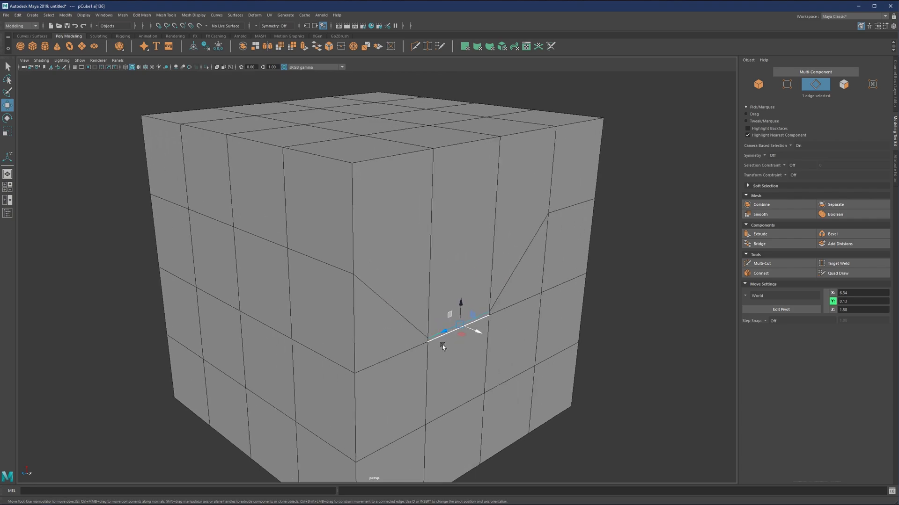
Undo the edge move on the cube's right-hand side
left_click(471, 283, "shift")
key("ctrl+z")
key("ctrl+z")
scroll(482, 278, "down", 5)
middle_click_drag(418, 241, 518, 240, "alt")
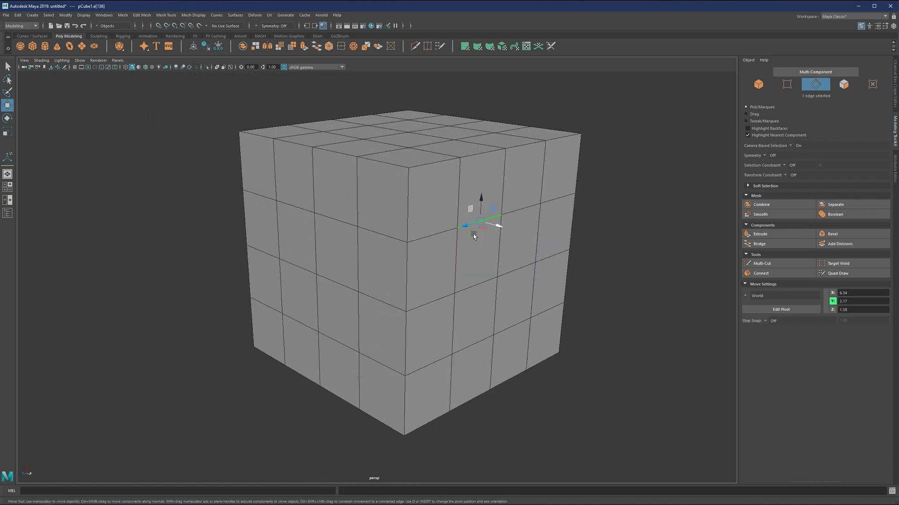
In vertex mode, start the Target Weld Tool on the cube and set its Merge To option to Target
middle_click_drag(531, 209, 490, 223, "alt")
right_click_drag(490, 223, 483, 171)
left_click(462, 229)
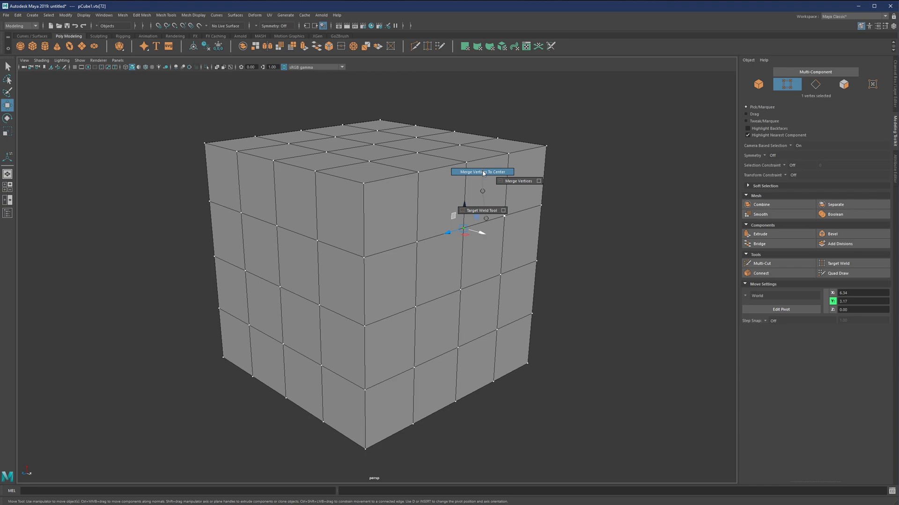
right_click_drag(483, 173, 503, 211, "shift")
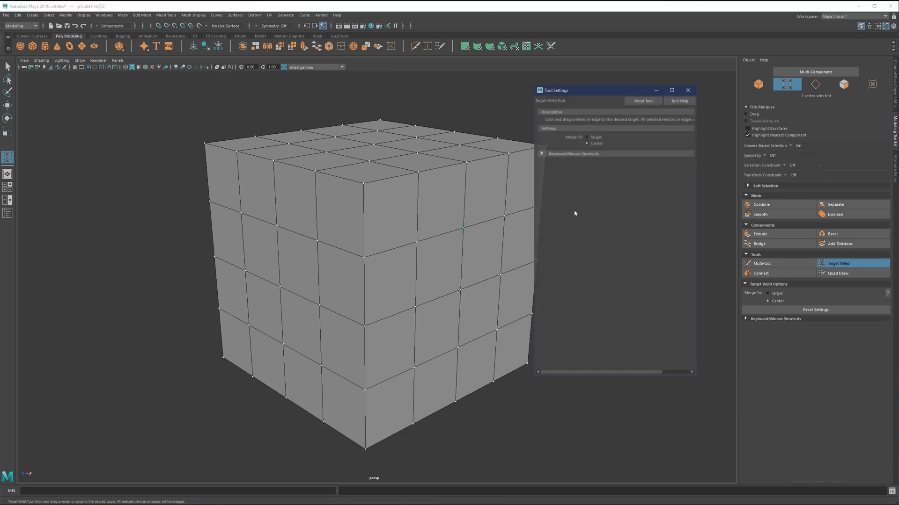
left_click_drag(588, 91, 494, 98)
left_click(549, 106)
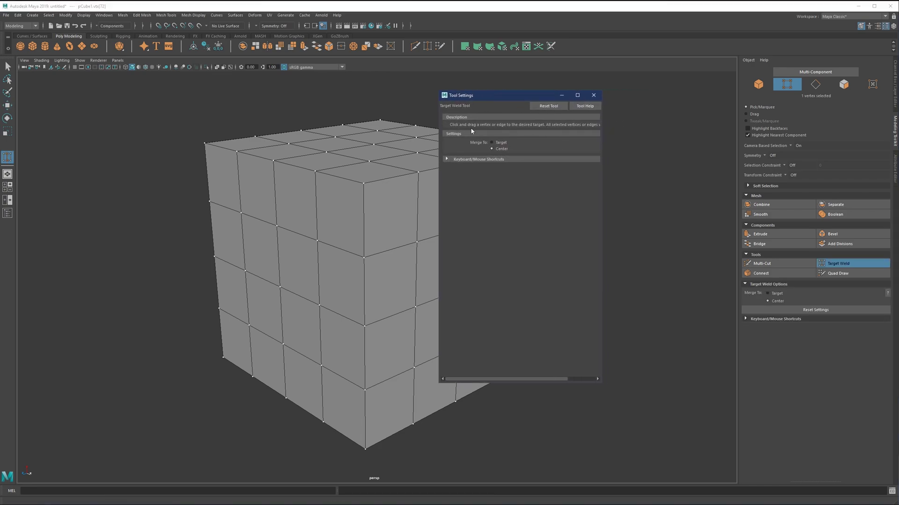
left_click(593, 95)
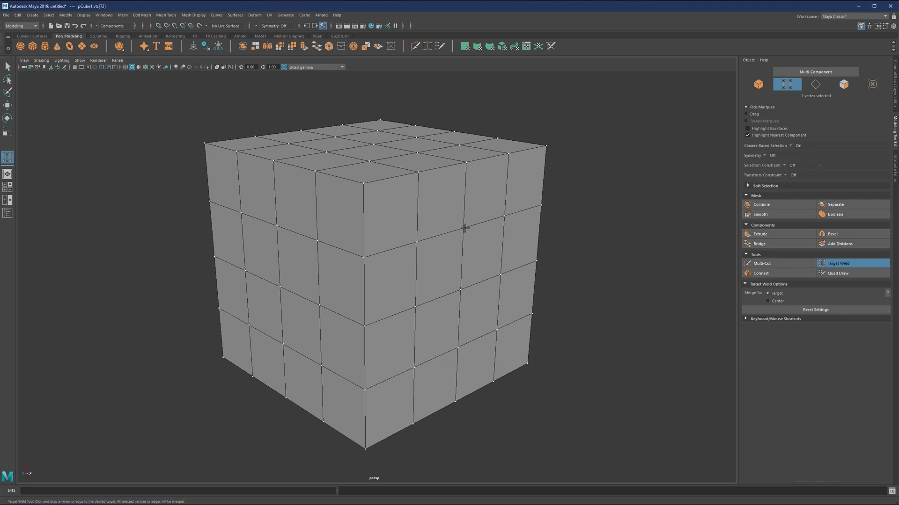
Weld two vertices on the right-hand side sideways onto their neighbours, and undo both welds
left_click_drag(463, 228, 415, 240)
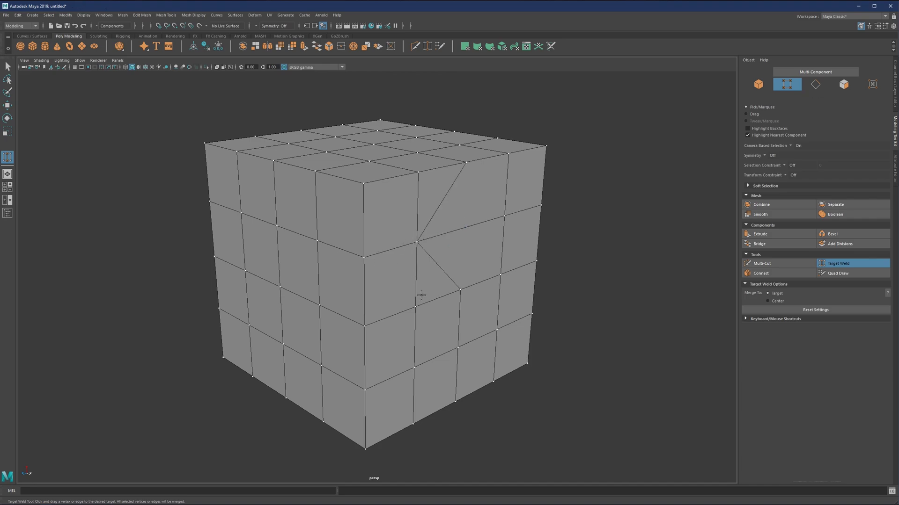
left_click_drag(416, 307, 460, 293)
key("ctrl+z")
key("ctrl+z")
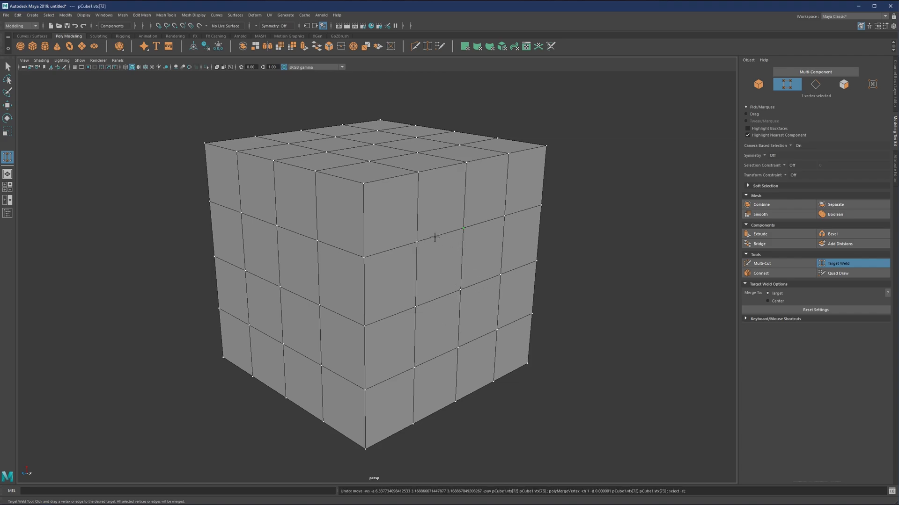
Weld an upper-row vertex onto the vertex directly below it, undo the weld and leave the Target Weld Tool
left_click_drag(416, 241, 415, 306)
key("ctrl+z")
key("q")
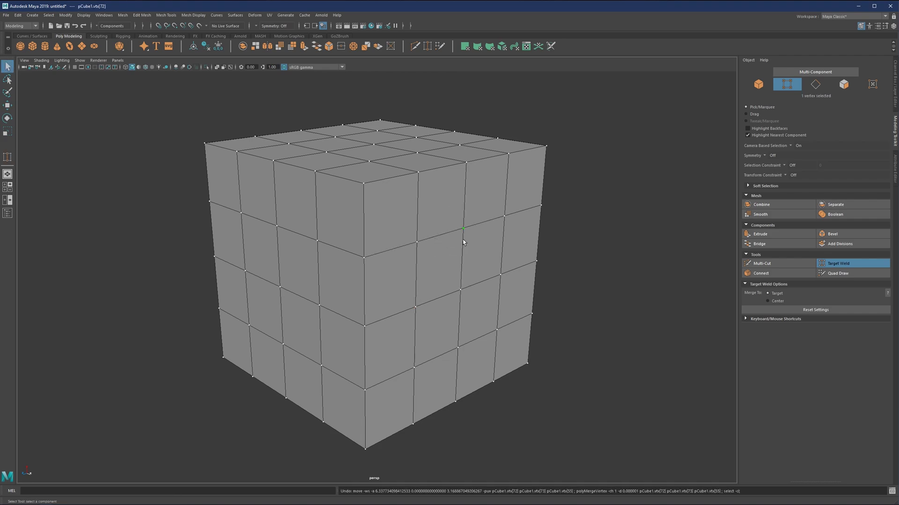
Select two neighbouring upper-row vertices, target weld them to the vertex below, and undo the weld
left_click(464, 230)
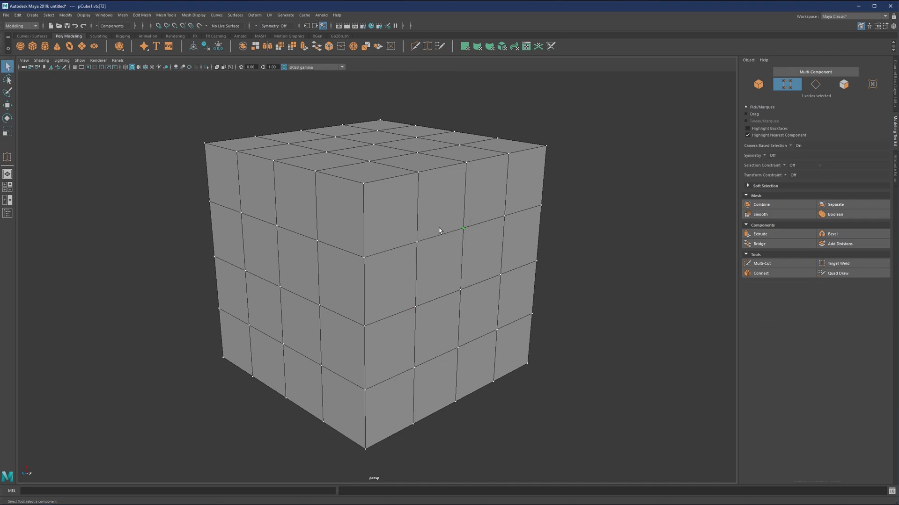
left_click(457, 228, "shift")
left_click(838, 264)
left_click_drag(466, 228, 460, 290)
key("ctrl+z")
Target weld four consecutive upper-row vertices around the front corner, each onto the vertex directly below it
right_click(485, 234)
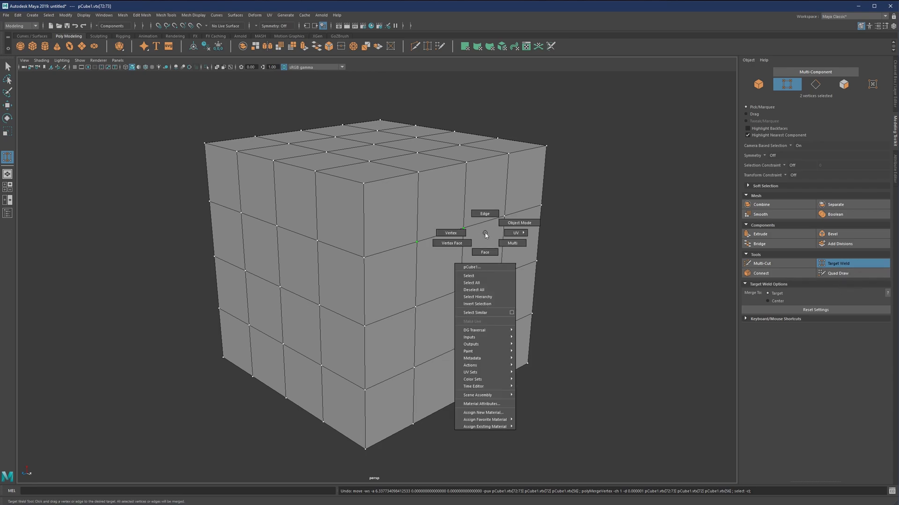
left_click_drag(464, 228, 461, 290)
left_click_drag(416, 242, 415, 307)
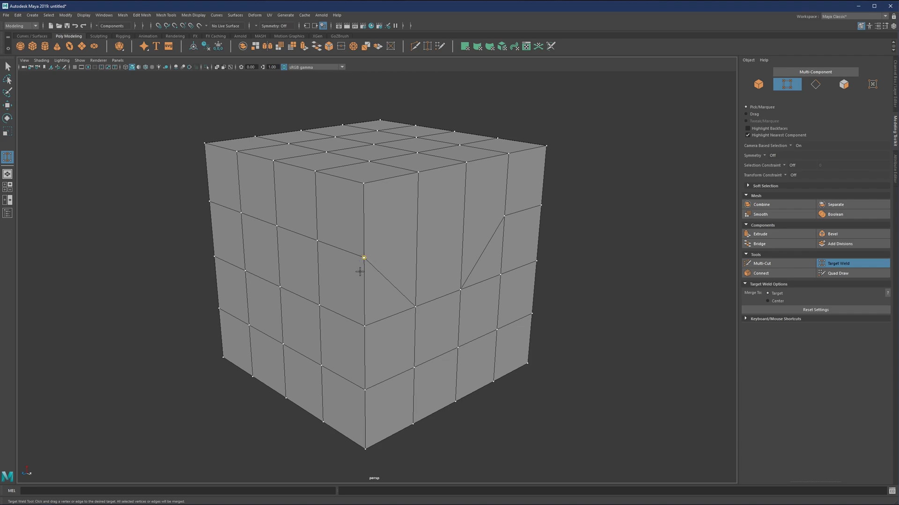
left_click_drag(362, 258, 364, 325)
left_click_drag(318, 240, 319, 305)
key("q")
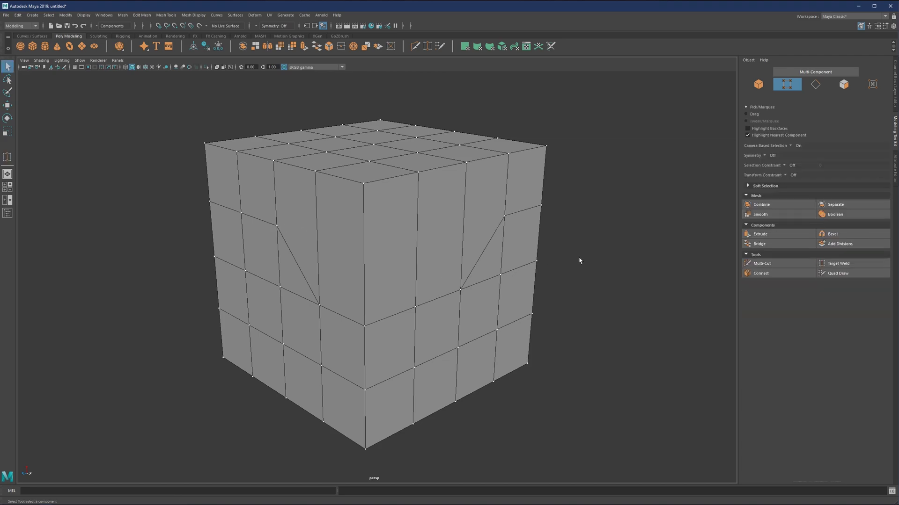
Weld one more upper-row vertex on each visible side of the cube with the Target Weld Tool
key("y")
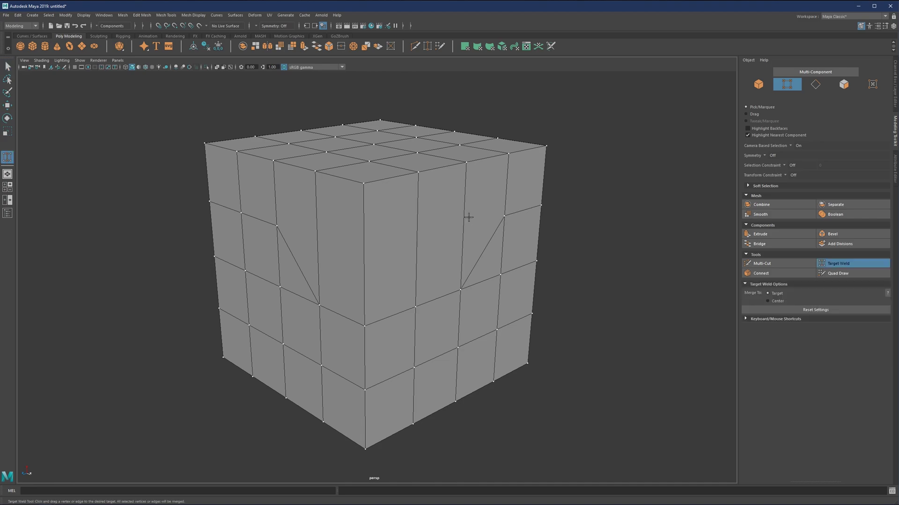
left_click_drag(277, 226, 210, 201)
left_click_drag(504, 216, 501, 277)
Undo the series of target welds to restore the cube's original grid
key("ctrl+z")
key("ctrl+z")
key("ctrl+z")
key("ctrl+z")
key("ctrl+z")
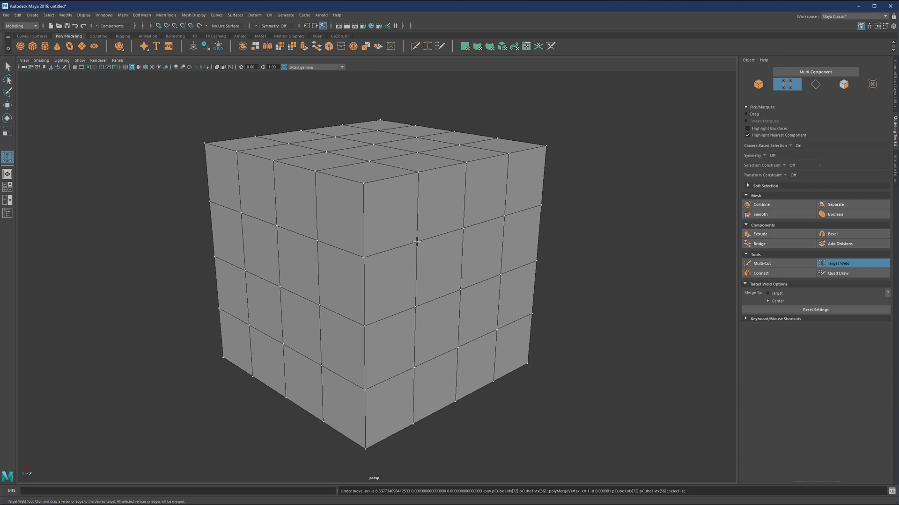
With Merge To set to Center, weld upper-row vertices on both visible sides with the vertices directly below them
left_click_drag(417, 242, 416, 301)
left_click_drag(462, 229, 461, 290)
left_click_drag(504, 216, 502, 275)
left_click_drag(317, 240, 318, 306)
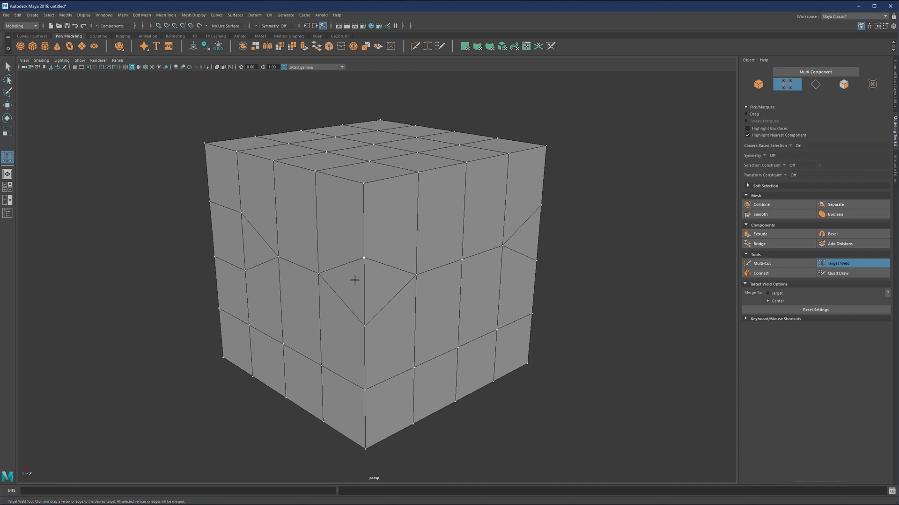
Undo the center welds and reactivate the Target Weld Tool
key("ctrl+z")
key("ctrl+z")
key("ctrl+z")
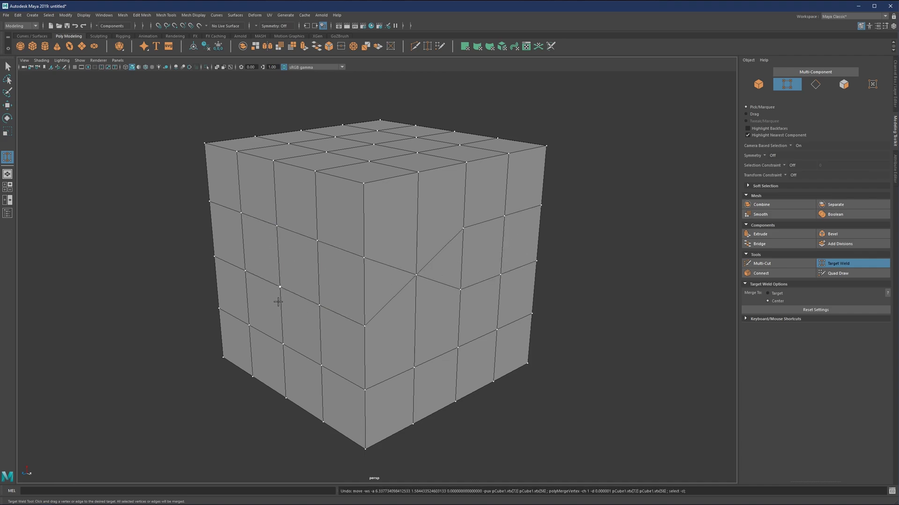
key("q")
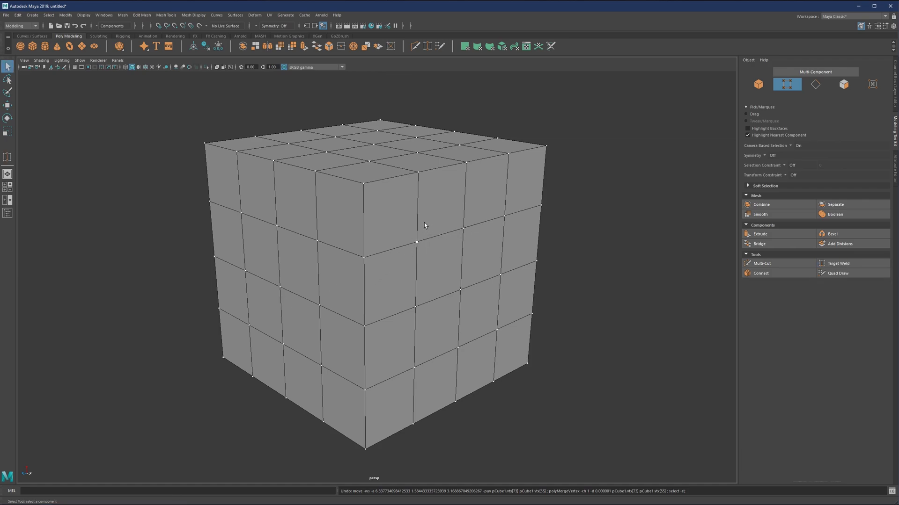
key("y")
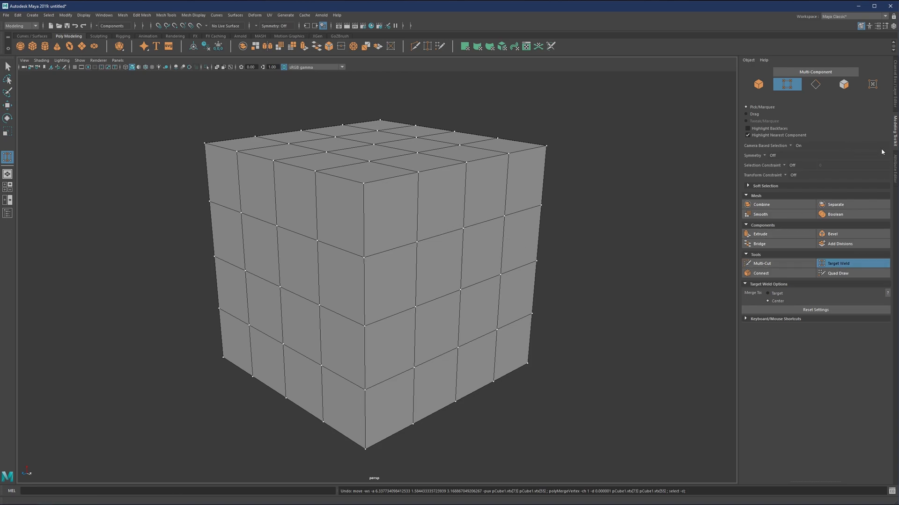
Hide the Modeling Toolkit and show it again
left_click(895, 139)
right_click_drag(479, 237, 429, 267, "alt")
left_click_drag(429, 266, 392, 225, "alt")
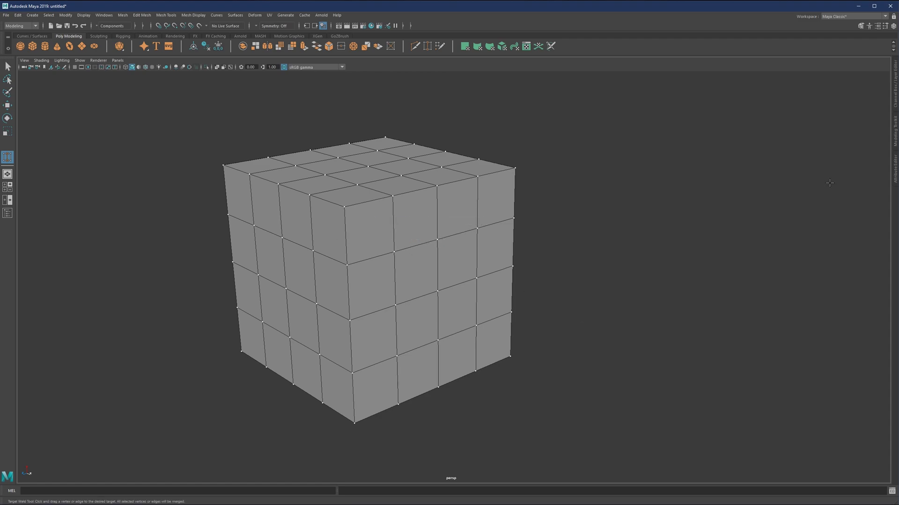
left_click(889, 134)
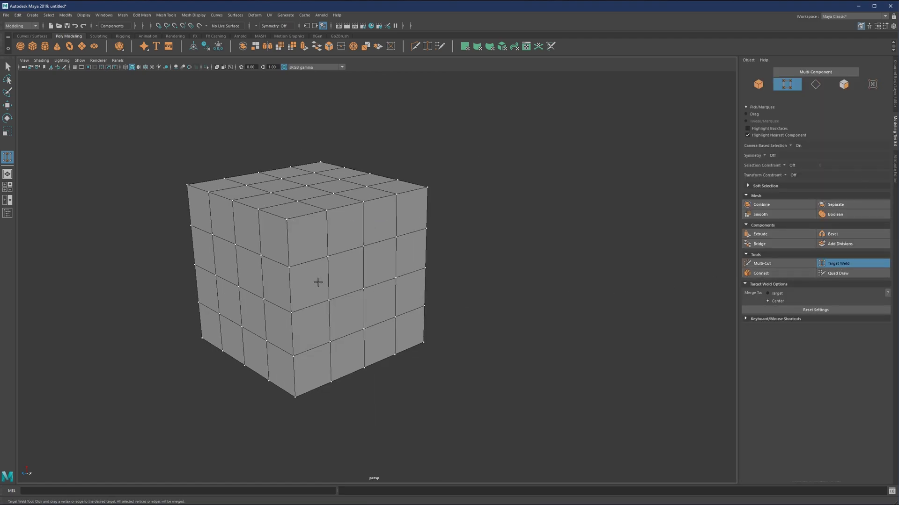
Switch the Target Weld Tool's Merge To option to Target
middle_click_drag(481, 262, 392, 257, "alt")
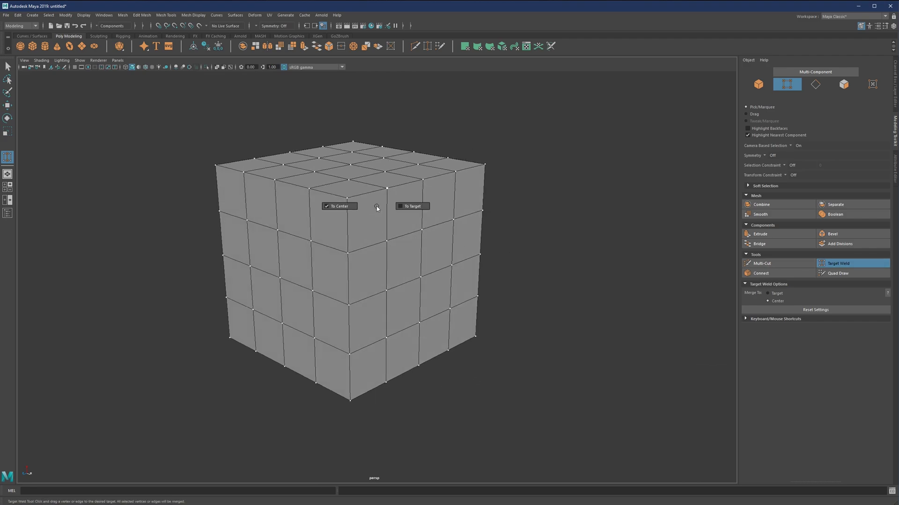
right_click_drag(399, 247, 352, 251)
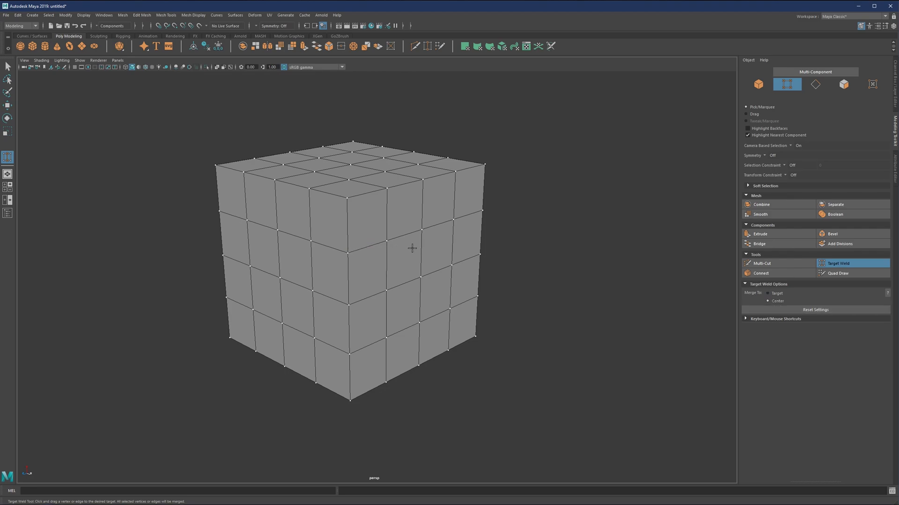
scroll(405, 250, "up", 2)
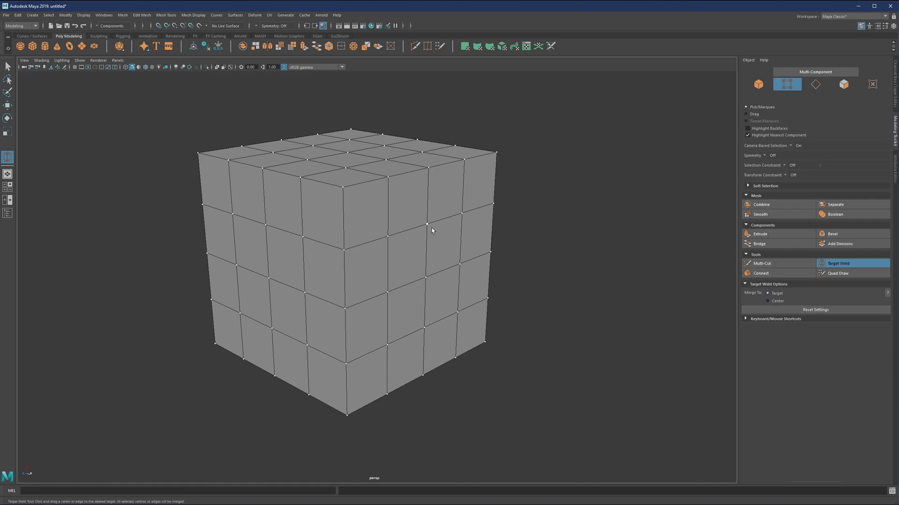
In edge mode, target weld the upper horizontal edge on the right-hand side onto the edge below it, and undo the weld
right_click_drag(457, 216, 454, 197)
left_click(411, 225)
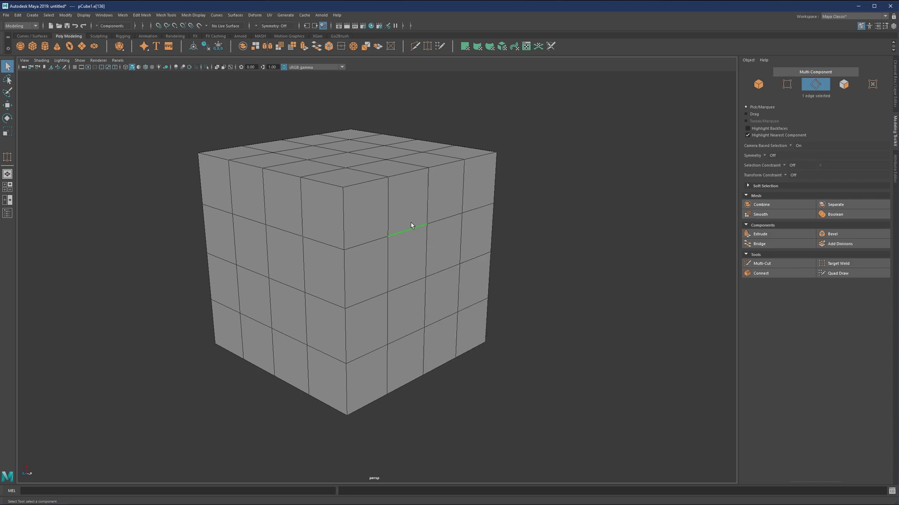
left_click(835, 264)
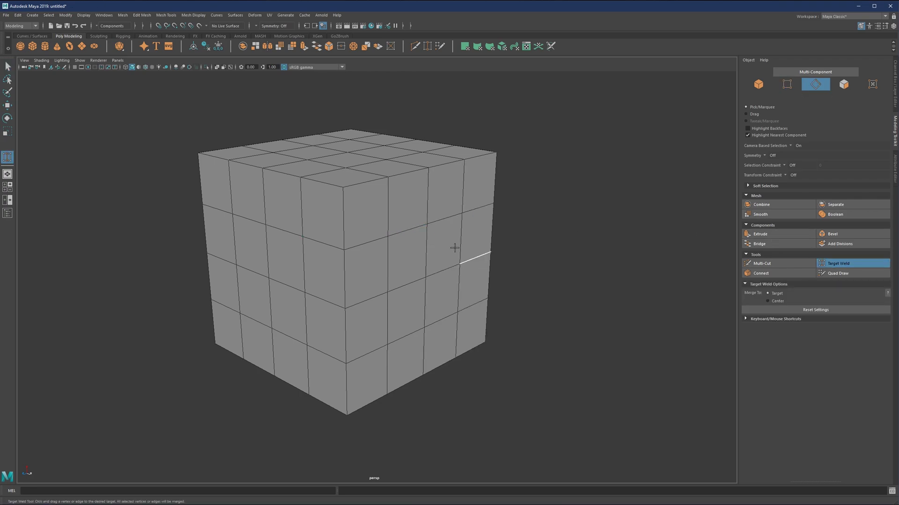
left_click_drag(406, 230, 404, 290)
key("ctrl+z")
key("q")
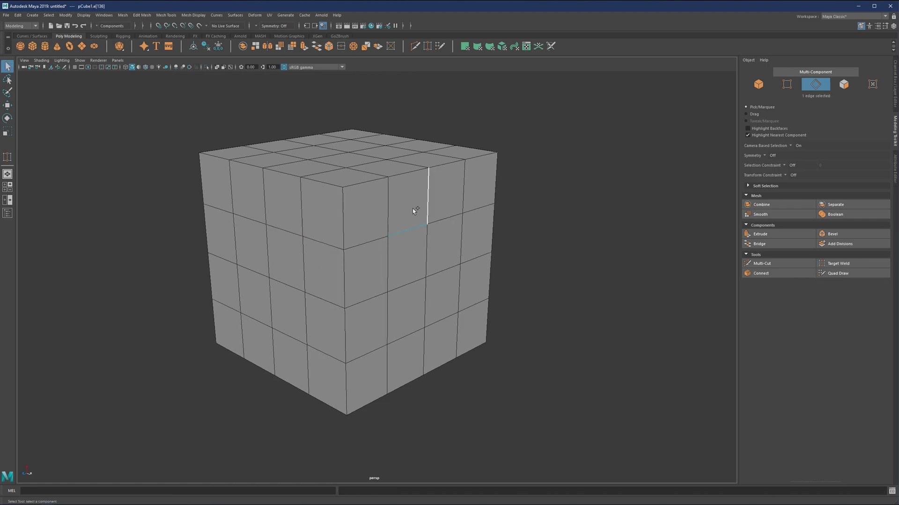
Return to vertex mode and insert an edge loop around the cube just below the upper horizontal loop
right_click_drag(413, 210, 408, 236)
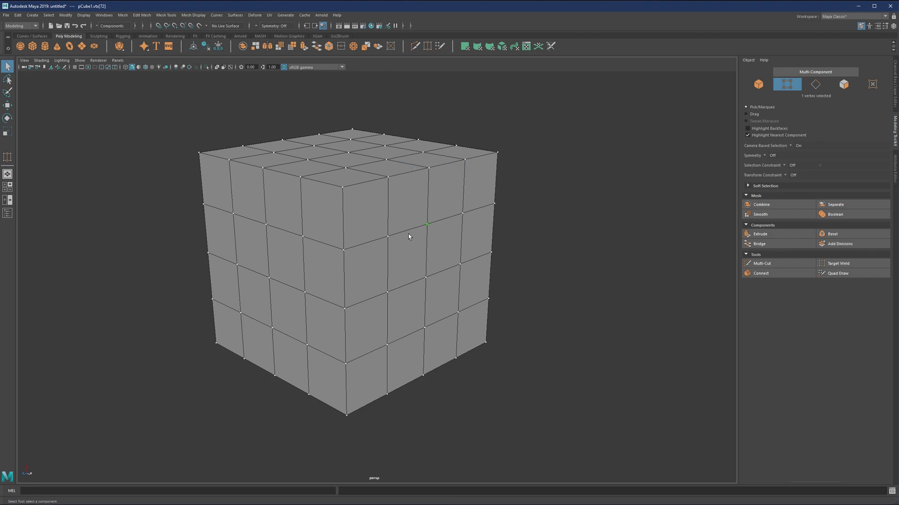
right_click_drag(382, 271, 377, 243, "shift")
left_click(390, 255)
key("q")
Merge two stacked vertex pairs of the narrow band on the right-hand side to their centers
left_click_drag(400, 227, 381, 268)
right_click_drag(419, 220, 416, 176, "shift")
left_click_drag(438, 215, 410, 254)
key("g")
Merge the remaining stacked vertex pairs from the front corner across the left-hand side by repeating Merge Vertices to Center
left_click_drag(358, 237, 327, 278, "shift")
key("g")
left_click_drag(297, 253, 297, 256)
key("g")
left_click_drag(277, 215, 259, 252)
key("g")
left_click_drag(244, 198, 230, 239)
key("g")
Undo the vertex pair merges along the narrow band
key("ctrl+z")
key("ctrl+z")
key("ctrl+z")
key("ctrl+z")
key("ctrl+z")
key("ctrl+z")
key("ctrl+z")
key("ctrl+z")
Merge the stacked vertex pairs in two right-hand columns to center and delete the pair on the front corner
left_click_drag(428, 220, 423, 248)
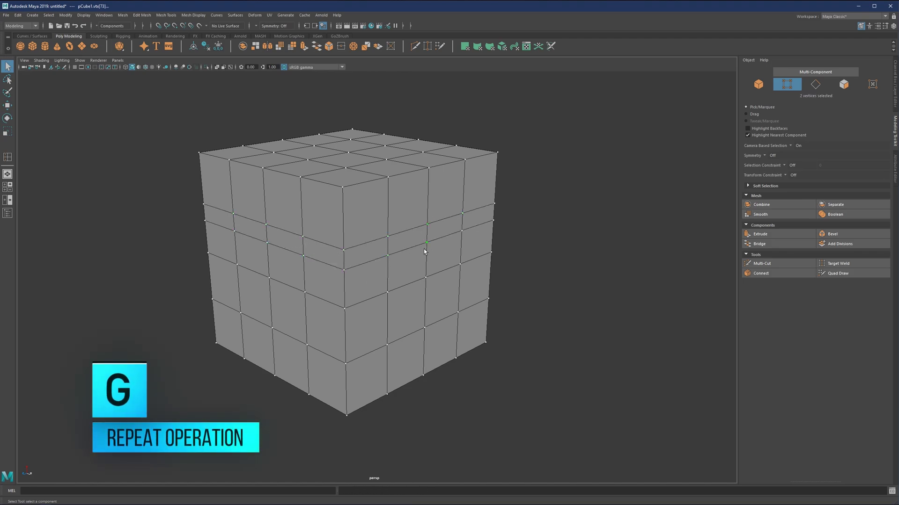
key("g")
left_click_drag(399, 219, 377, 268)
key("g")
left_click_drag(360, 239, 338, 278)
right_click_drag(373, 232, 377, 184, "shift")
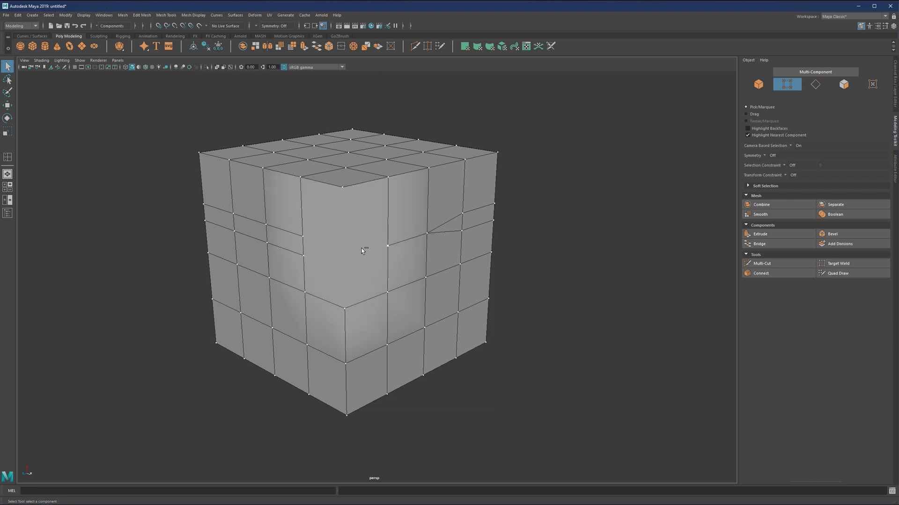
Undo the latest vertex operations on the narrow band's stacked pairs
key("ctrl+z")
key("ctrl+z")
key("ctrl+z")
key("ctrl+z")
key("ctrl+z")
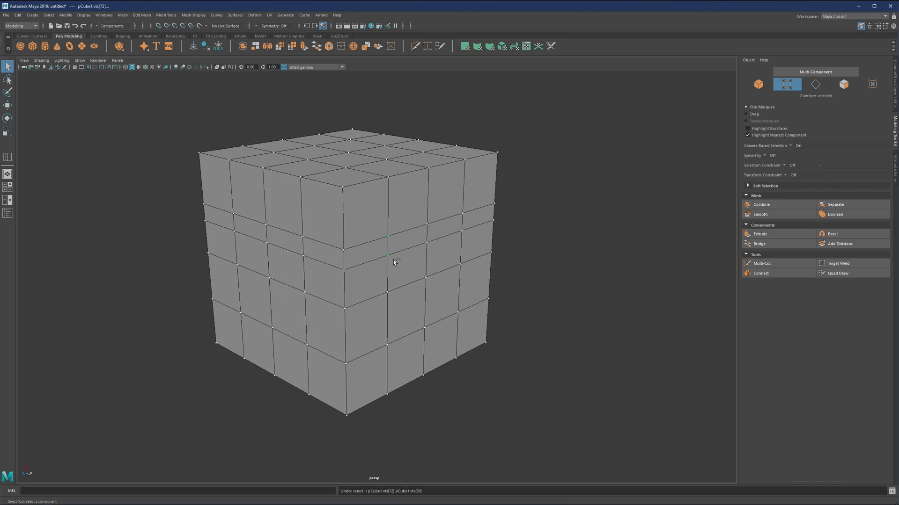
Delete the lower edge loop of the narrow band around the cube and check the Merge Vertices options
double_click(402, 251)
key("ctrl+Delete")
right_click_drag(397, 246, 479, 188)
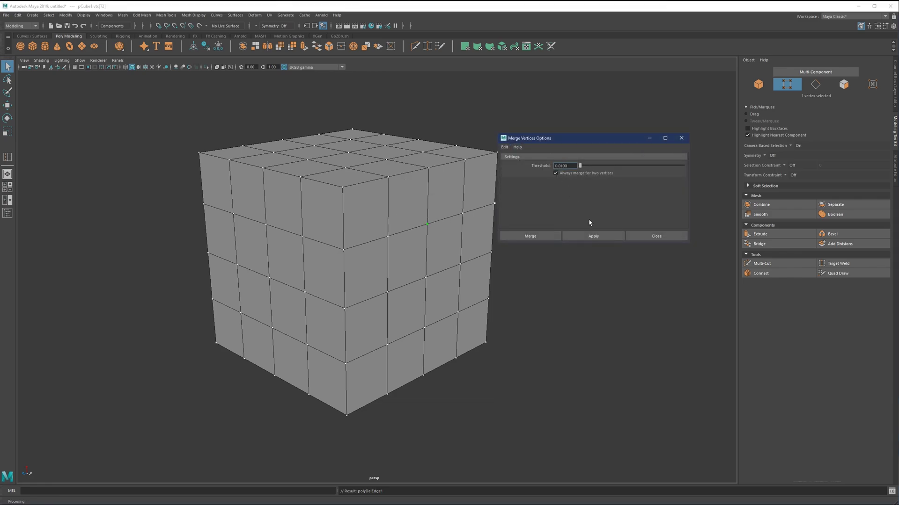
left_click_drag(584, 142, 588, 130)
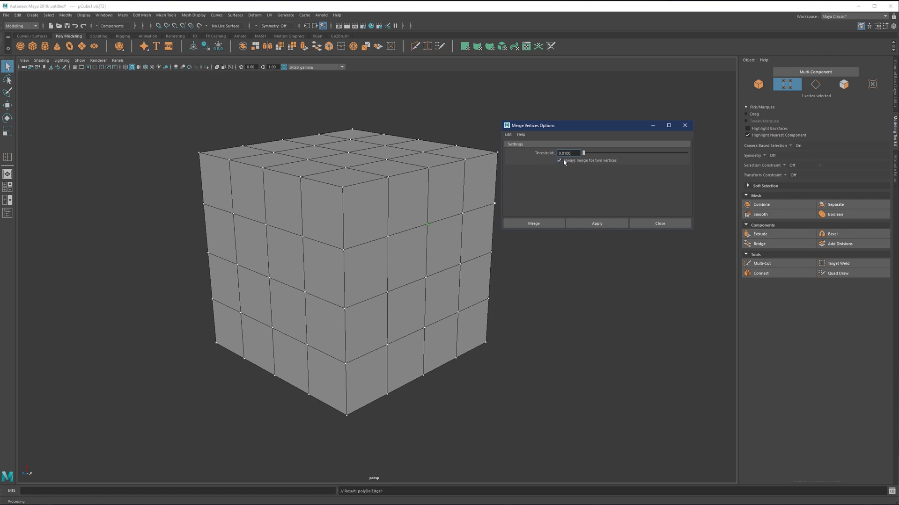
left_click(659, 224)
Insert three edge loops around the cube, each just above one of the existing horizontal loops
key("y")
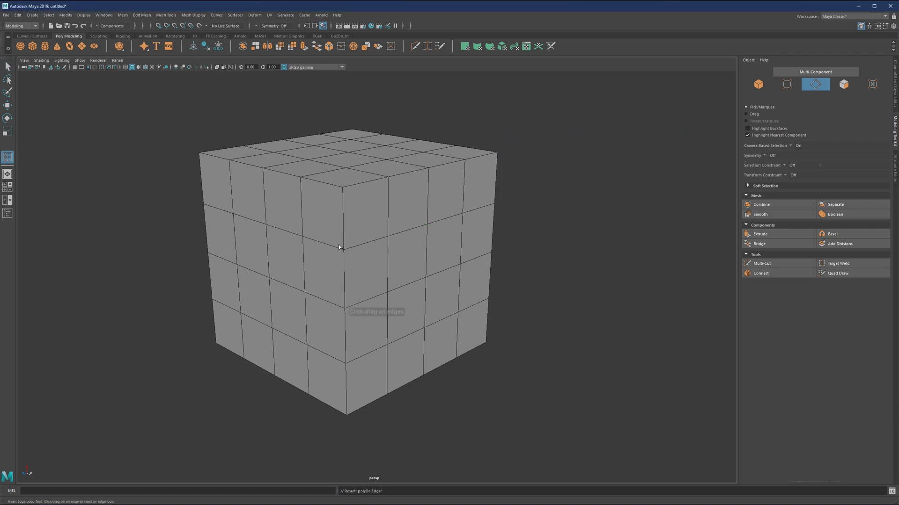
left_click(344, 249)
scroll(345, 256, "up", 5)
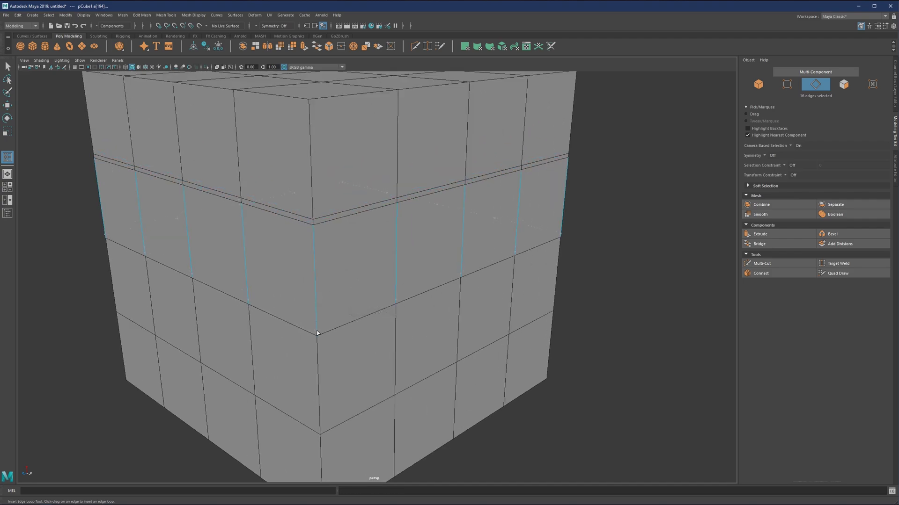
left_click_drag(317, 331, 317, 332)
middle_click_drag(323, 332, 337, 233, "alt")
left_click_drag(332, 326, 338, 335)
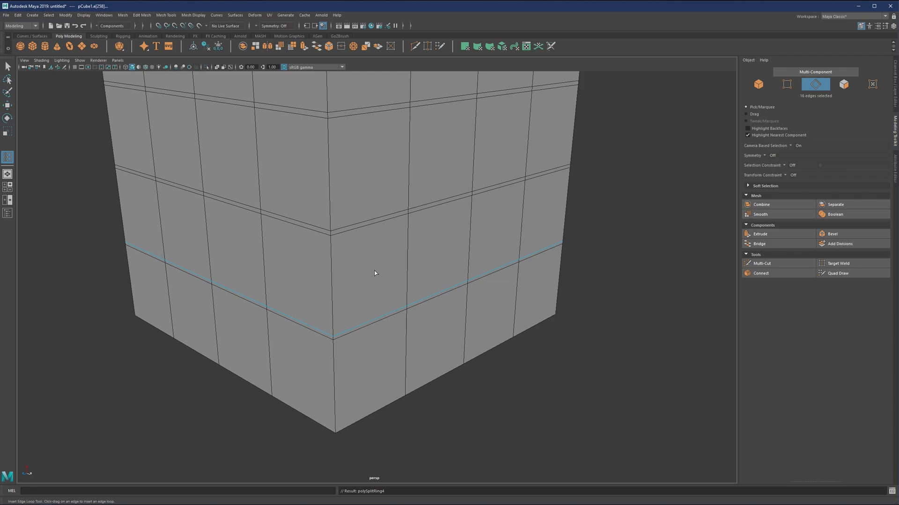
Switch to vertex selection and select a stacked vertex pair on the uppermost narrow band
scroll(375, 273, "down", 5)
key("q")
right_click(385, 219)
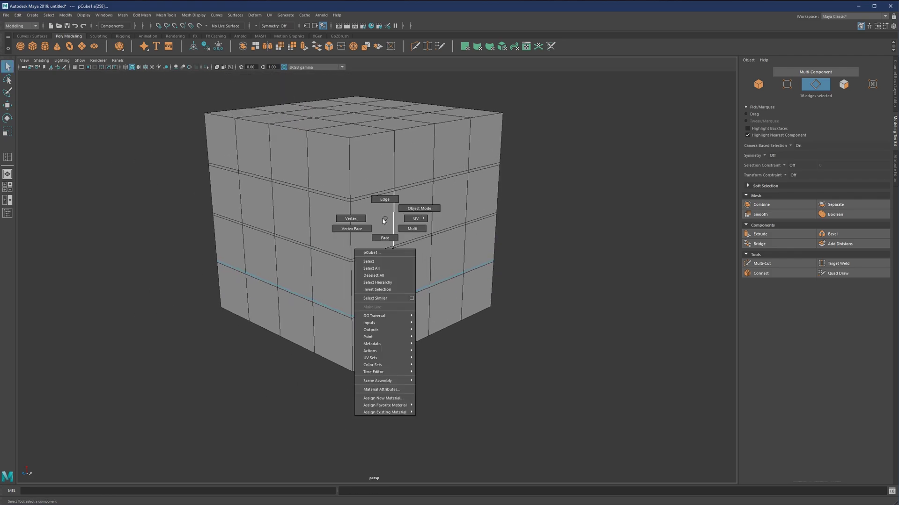
right_click_drag(385, 220, 349, 218)
scroll(347, 217, "up", 1)
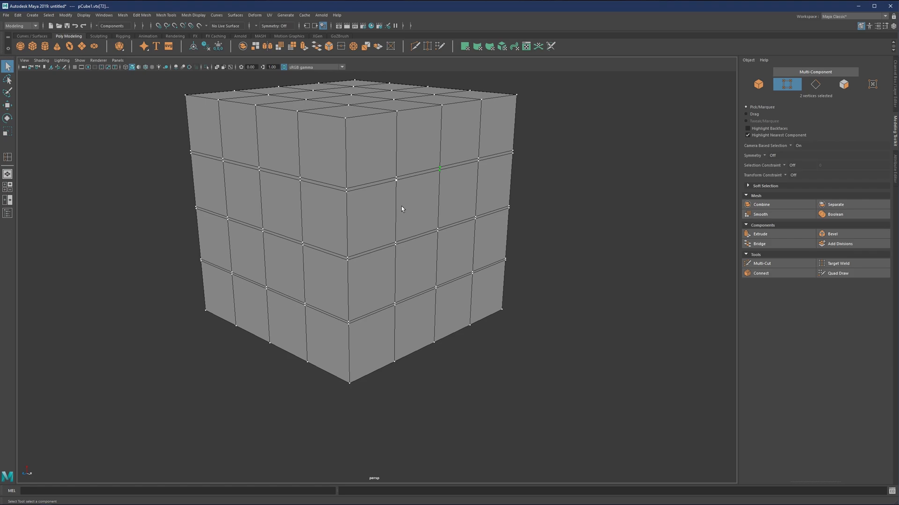
scroll(401, 206, "up", 2)
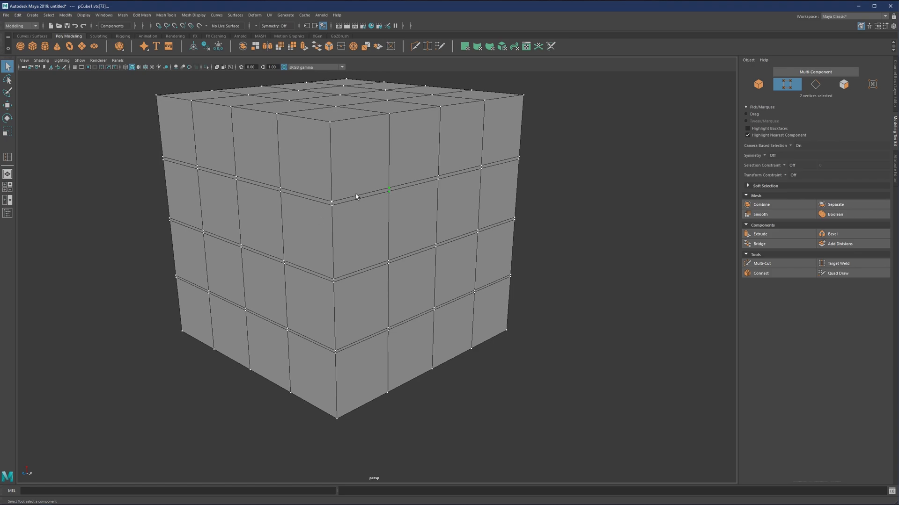
scroll(402, 257, "down", 2)
right_click_drag(381, 235, 402, 223)
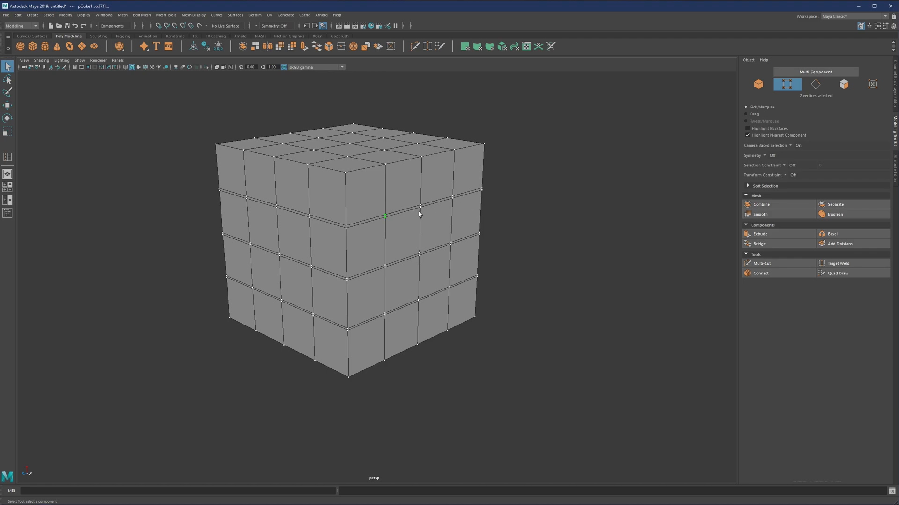
Try selecting neighbouring stacked vertex pairs together along the uppermost narrow band near the front corner
left_click_drag(503, 177, 307, 245)
left_click_drag(362, 210, 315, 260)
left_click_drag(383, 229, 406, 206, "shift")
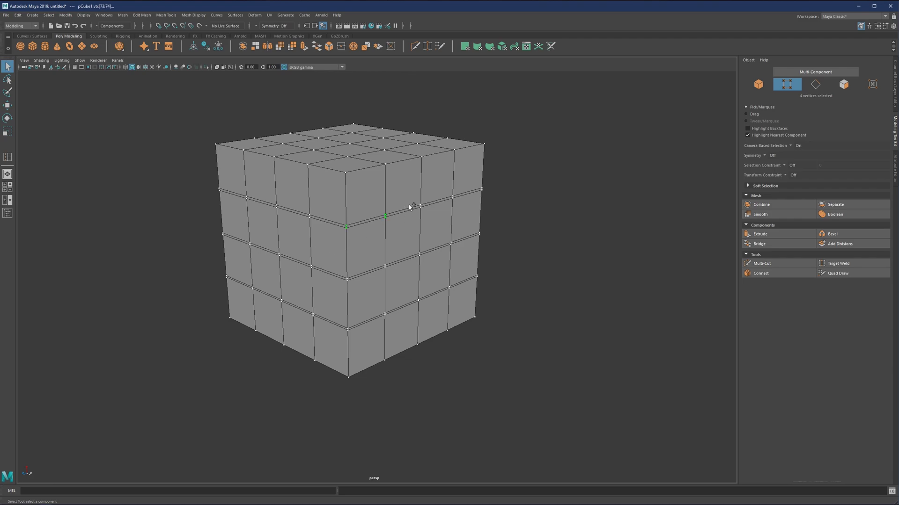
left_click(347, 226)
Select all of the cube's vertices and apply Merge Vertices with a distance threshold of 0.01
scroll(373, 208, "up", 2)
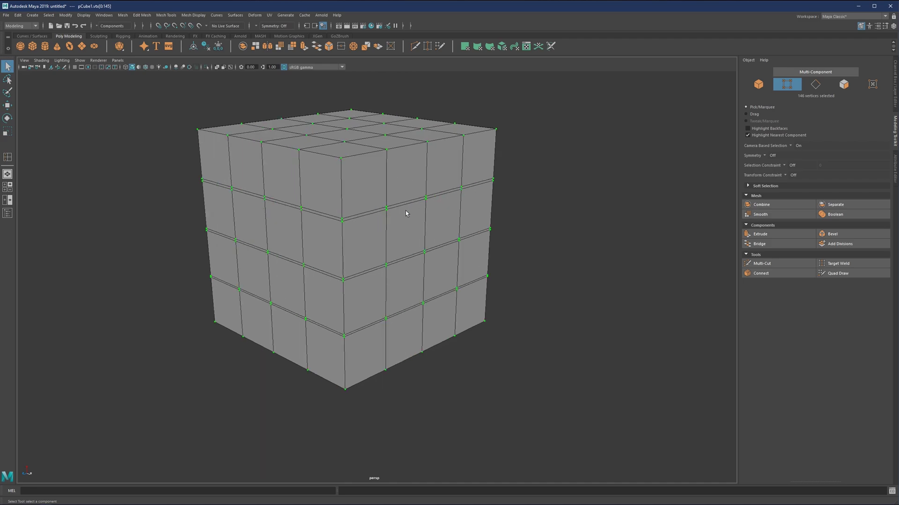
left_click(386, 212)
key("ctrl+z")
left_click_drag(395, 219, 396, 204, "alt")
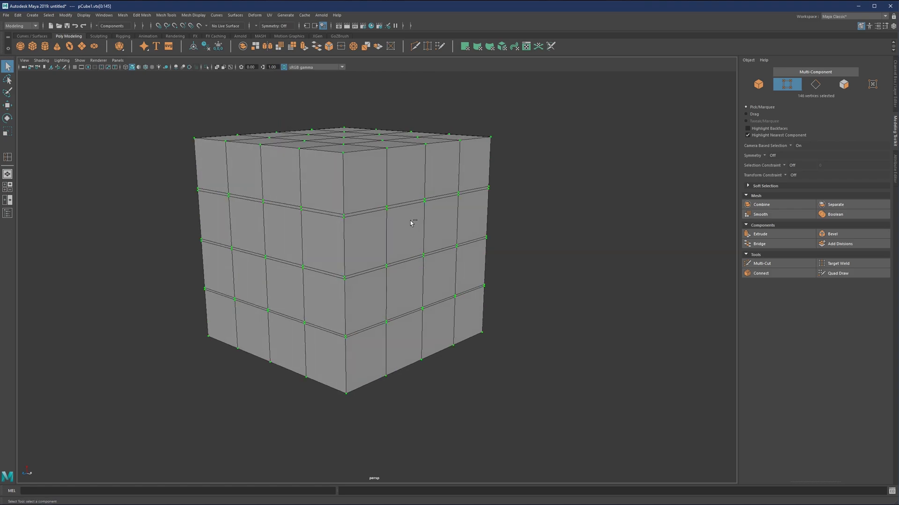
right_click_drag(409, 226, 437, 187, "shift")
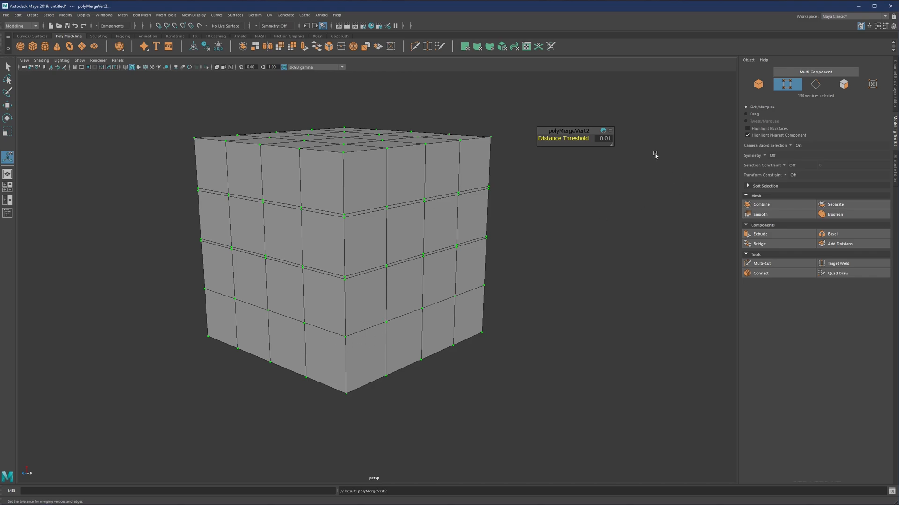
Lower the merge's distance threshold to 0 and raise it to 0.2
middle_click_drag(577, 137, 568, 139)
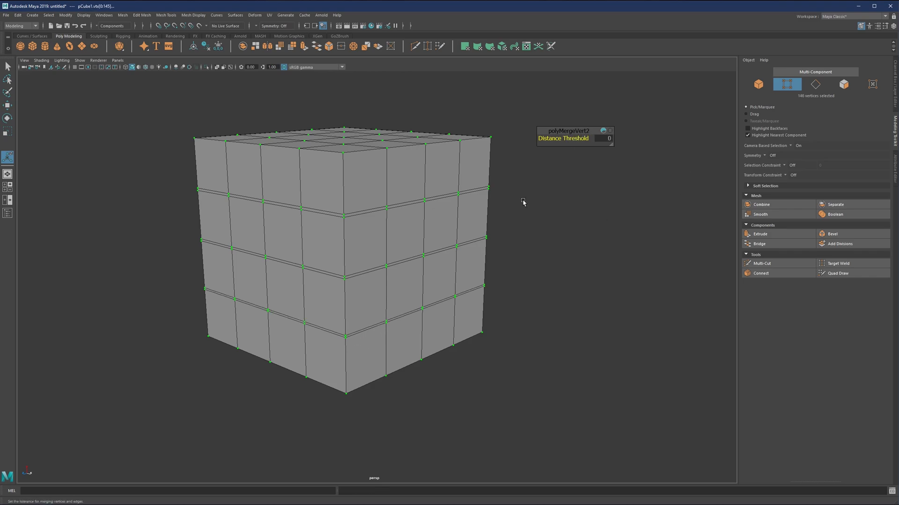
left_click_drag(563, 133, 549, 120)
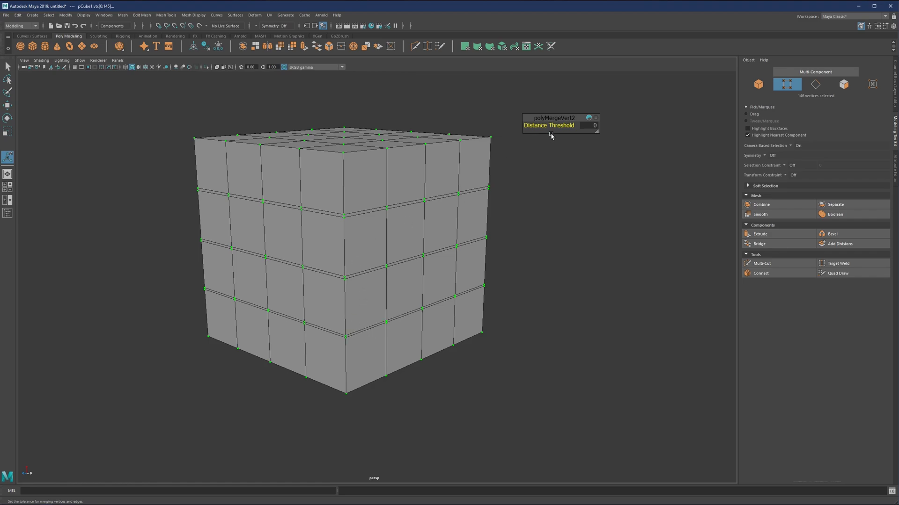
middle_click_drag(544, 125, 543, 126)
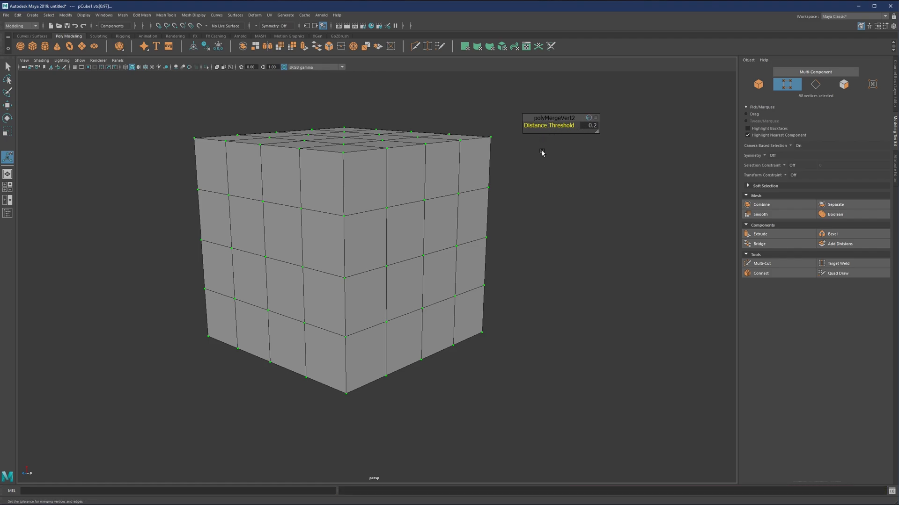
Reset the merge's distance threshold to 0 and raise it to 0.022 to merge the close vertex pairs
left_click_drag(401, 228, 373, 227, "alt")
left_click_drag(565, 132, 361, 195)
right_click_drag(361, 195, 297, 184, "alt")
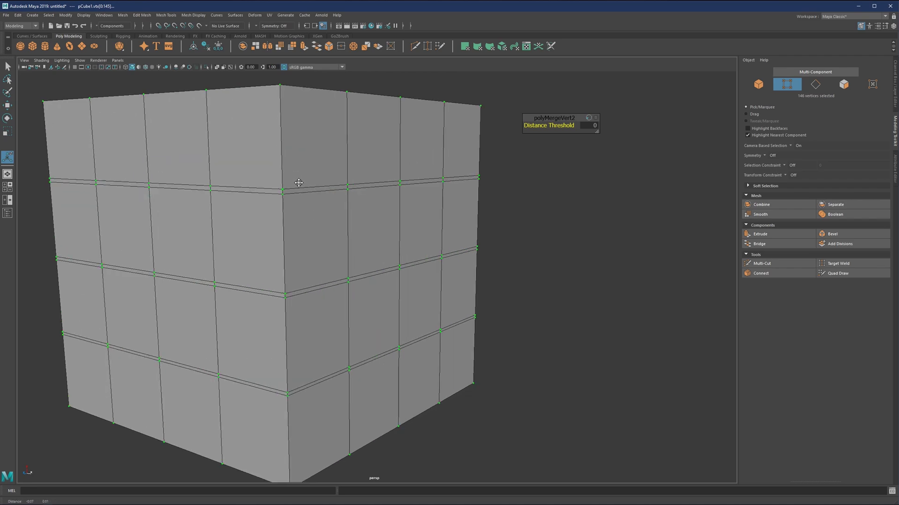
middle_click_drag(296, 184, 333, 195, "alt")
left_click_drag(522, 130, 534, 129)
right_click_drag(496, 154, 359, 194, "alt")
left_click_drag(359, 194, 311, 194, "alt")
middle_click_drag(360, 235, 368, 234, "alt")
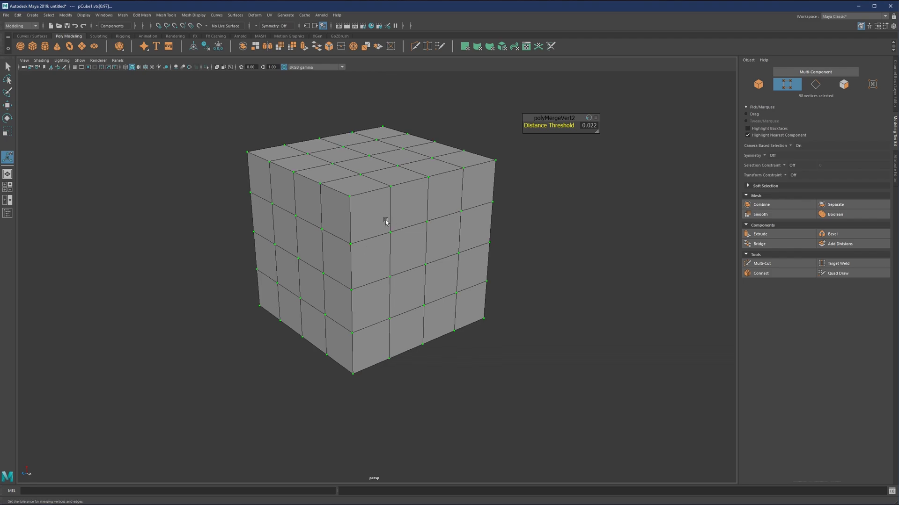
Leave the merge tool and return the cube to object mode
left_click_drag(332, 257, 475, 243, "alt")
key("q")
right_click_drag(509, 231, 536, 210)
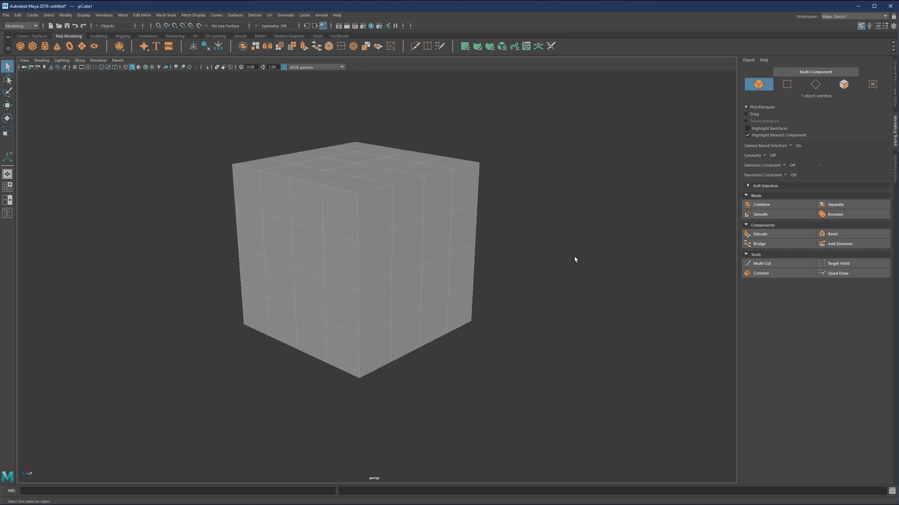
middle_click_drag(367, 233, 365, 249, "alt")
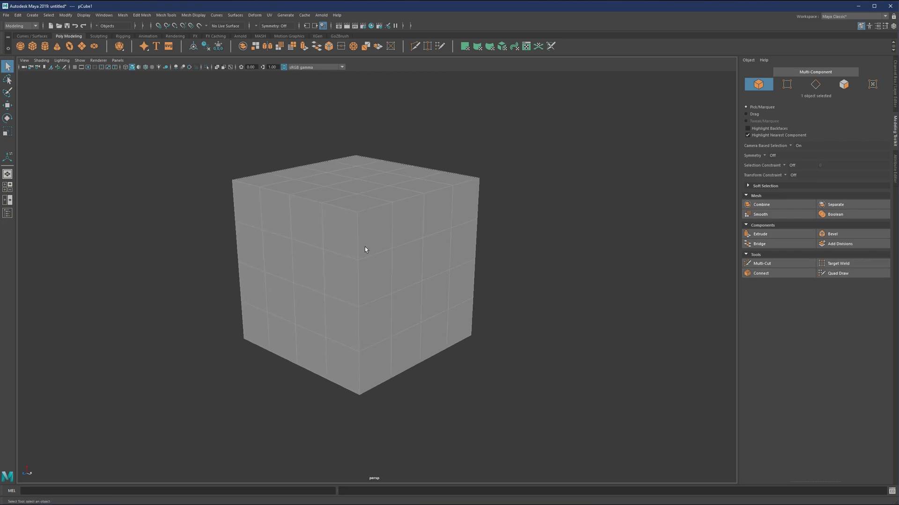